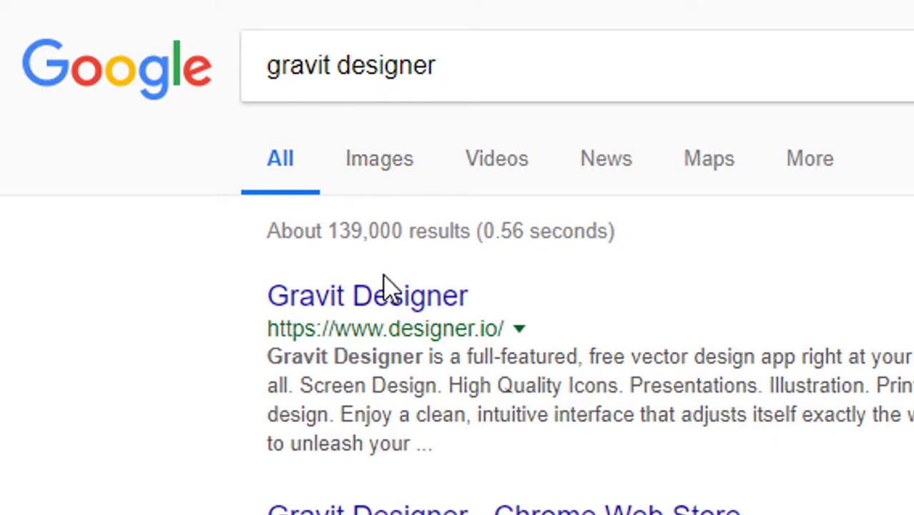
# - Open the Gravit Designer website from the search results and launch its online editor
pyautogui.click(243, 227)
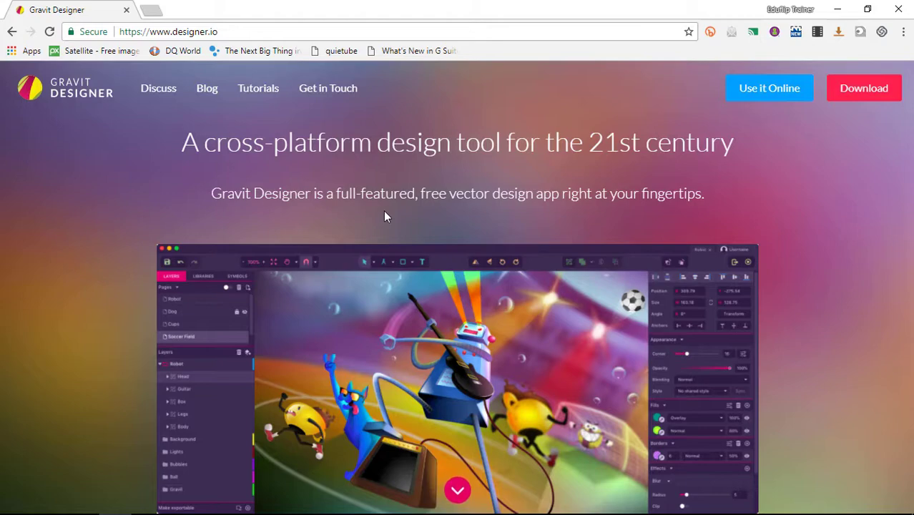
pyautogui.scroll(-1, 383, 210)
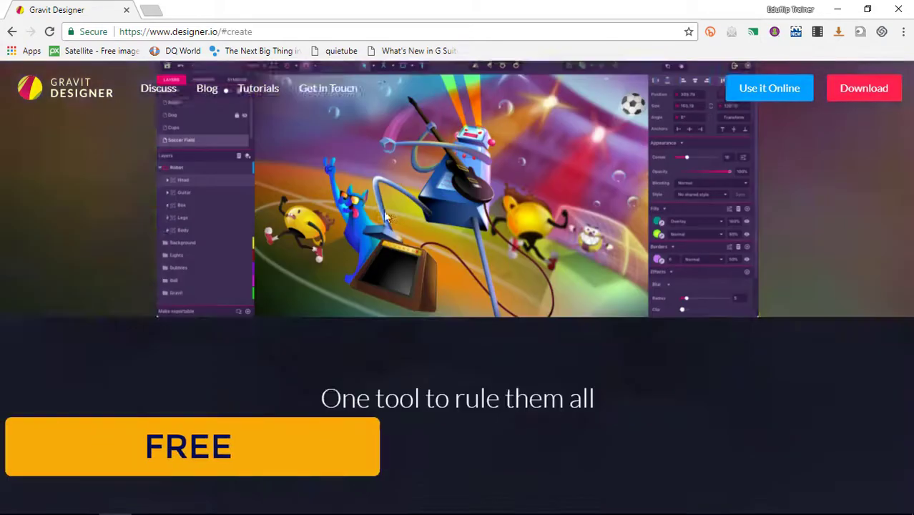
pyautogui.scroll(1, 384, 211)
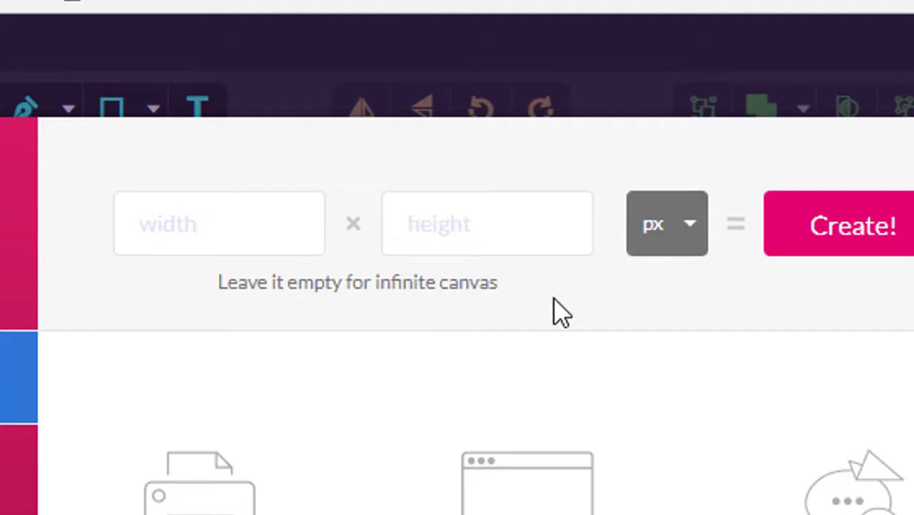
# - Keep px units and start a blank design from the Facebook Post preset (940 × 788 px)
pyautogui.click(675, 249)
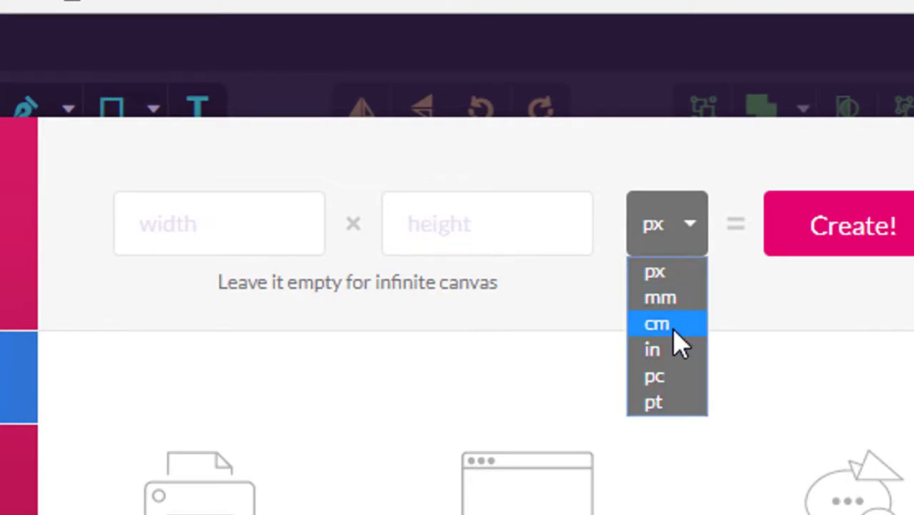
pyautogui.click(673, 275)
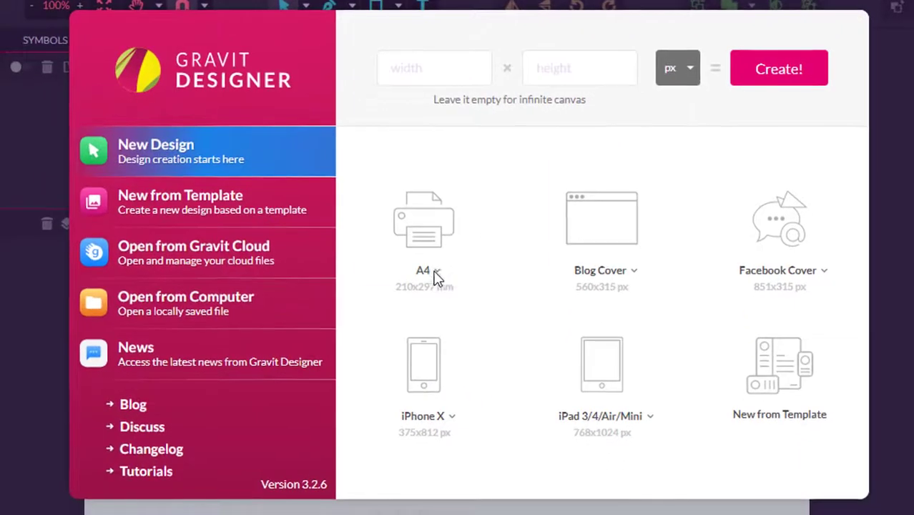
pyautogui.click(435, 270)
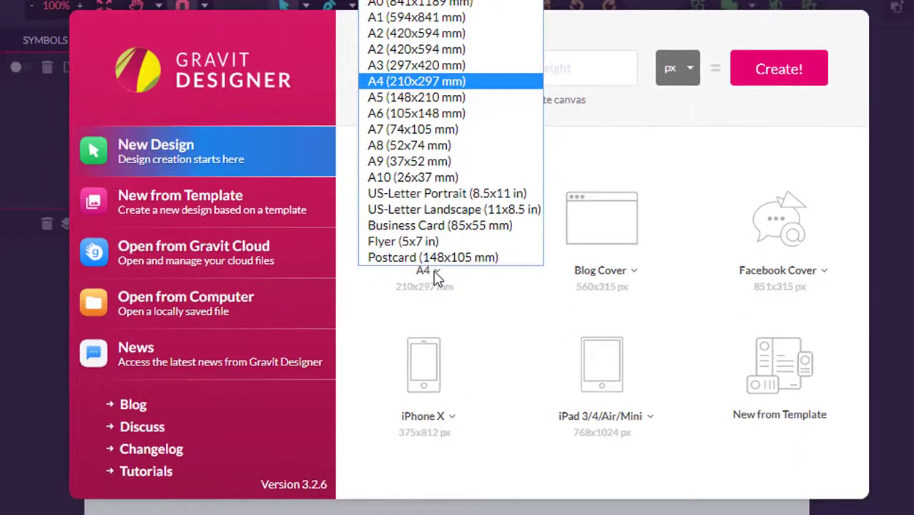
pyautogui.click(621, 148)
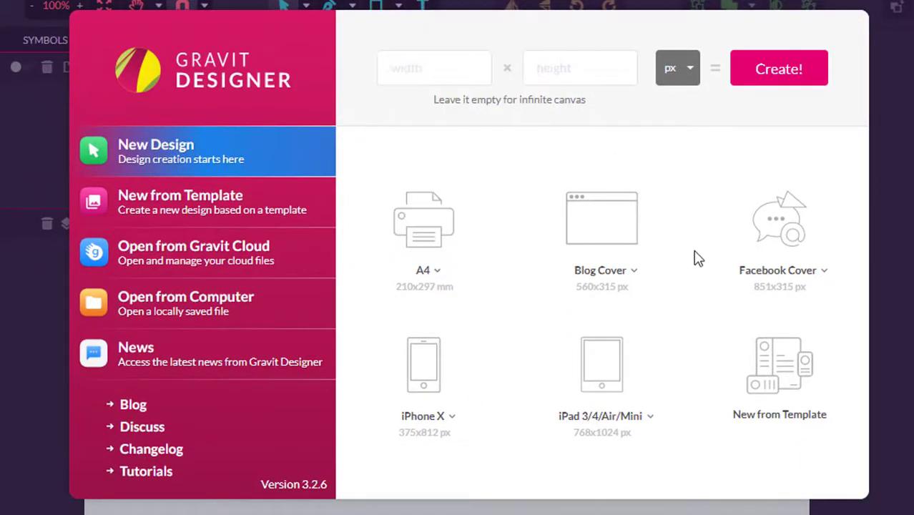
pyautogui.click(633, 272)
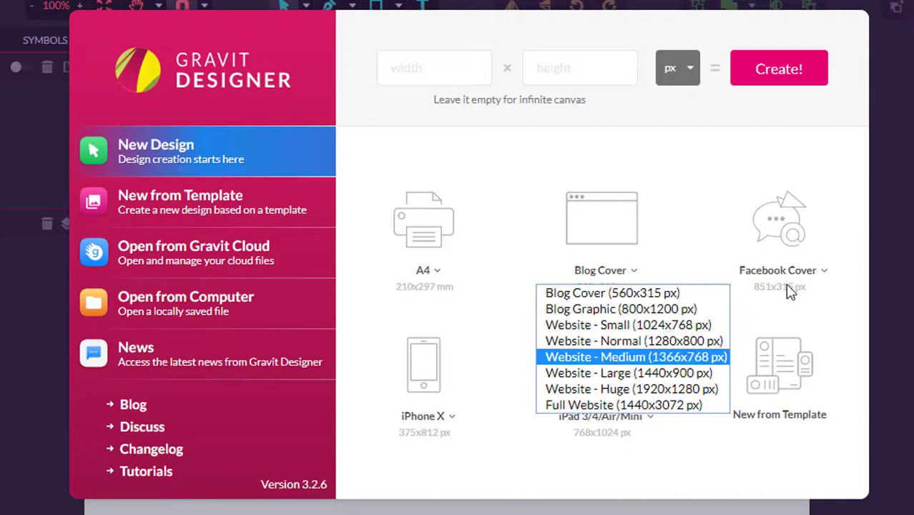
pyautogui.click(822, 273)
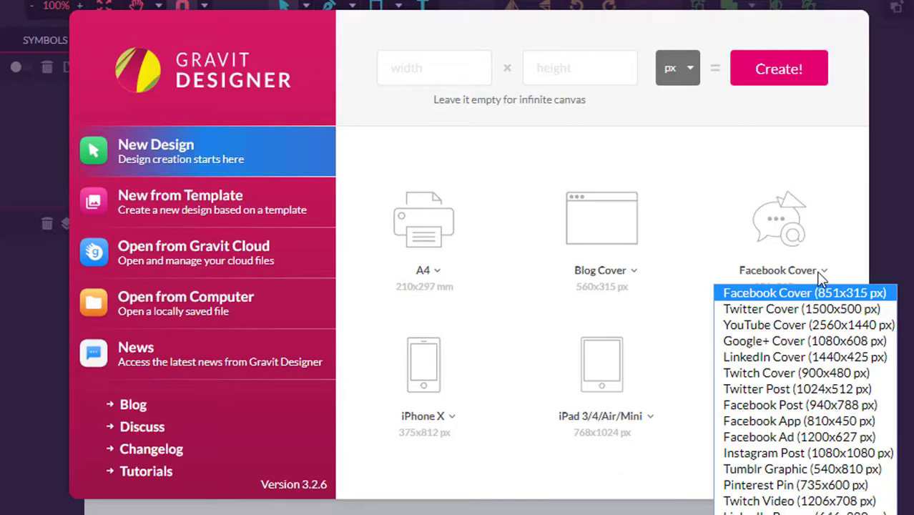
pyautogui.click(802, 409)
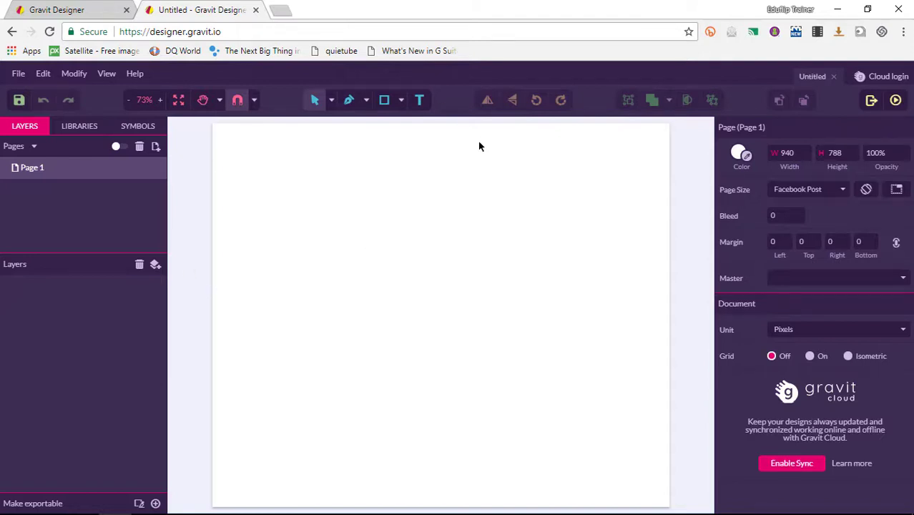
# - Show the Pen tool flyout with Pen, Bezigon, Freehand, Shading and Knife
pyautogui.click(365, 101)
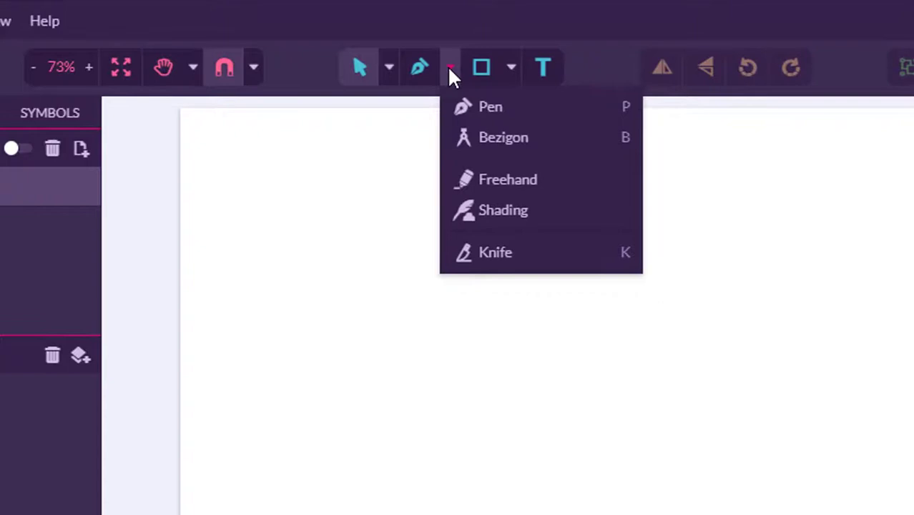
# - With the Pen tool, place four corner points and close a 237 × 185 px four-sided path
pyautogui.click(476, 106)
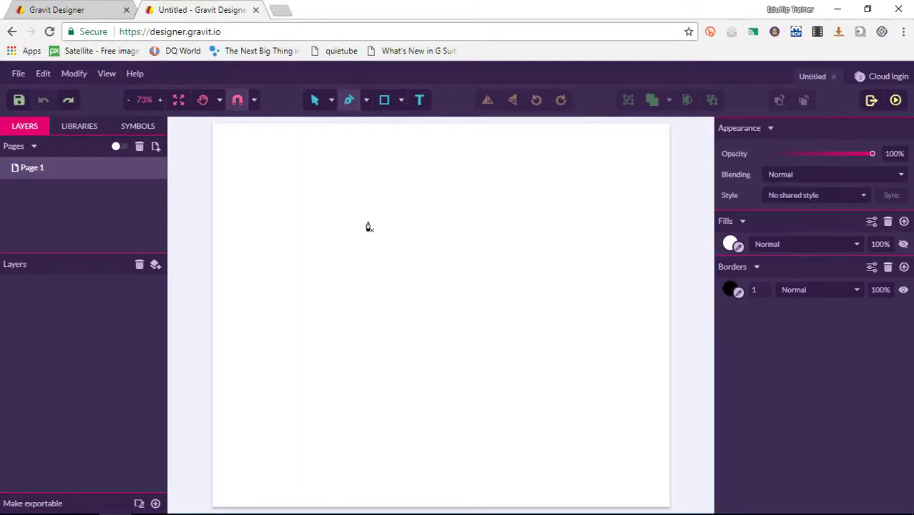
pyautogui.click(368, 223)
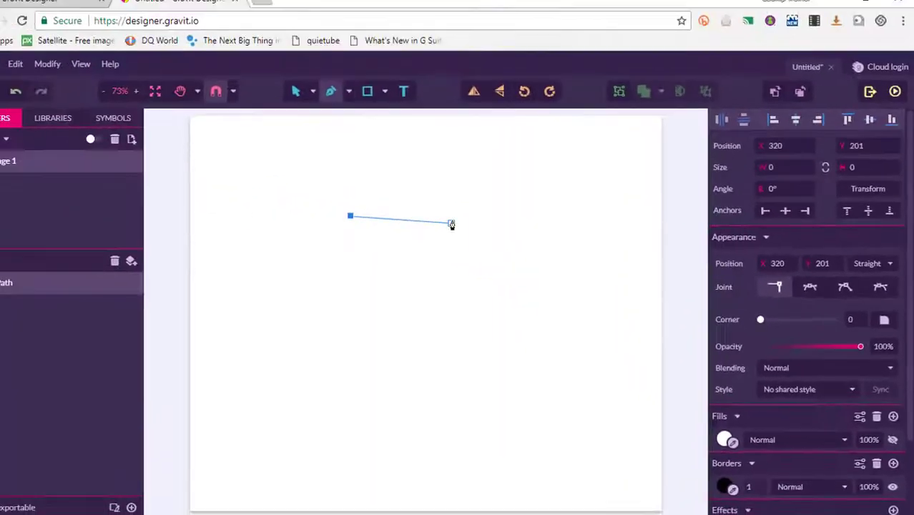
pyautogui.click(482, 221)
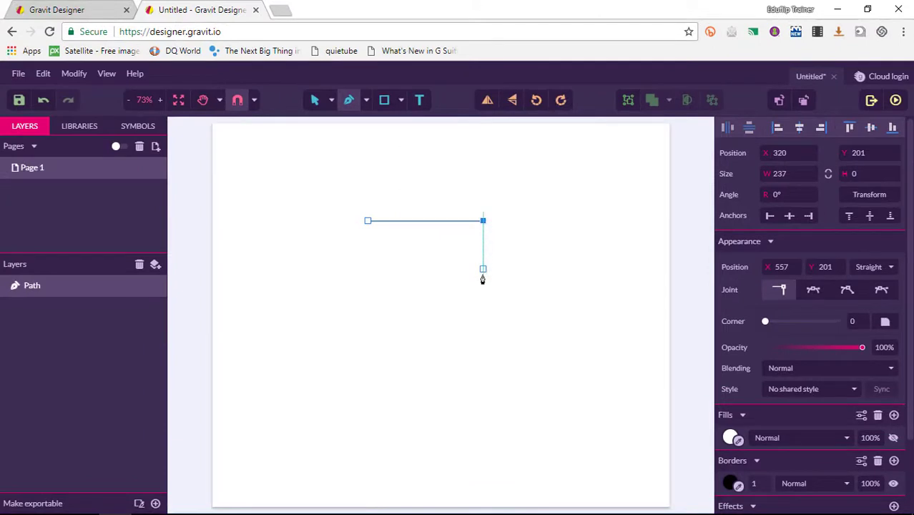
pyautogui.click(483, 312)
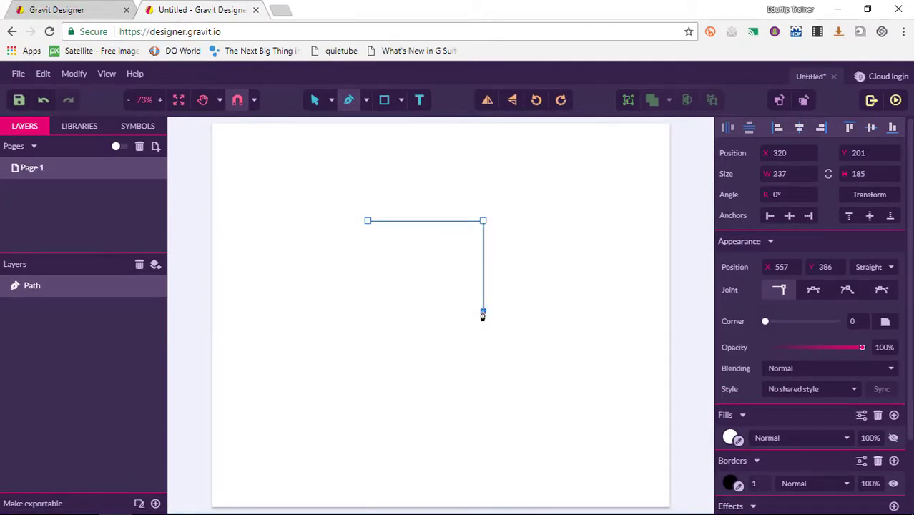
pyautogui.click(367, 312)
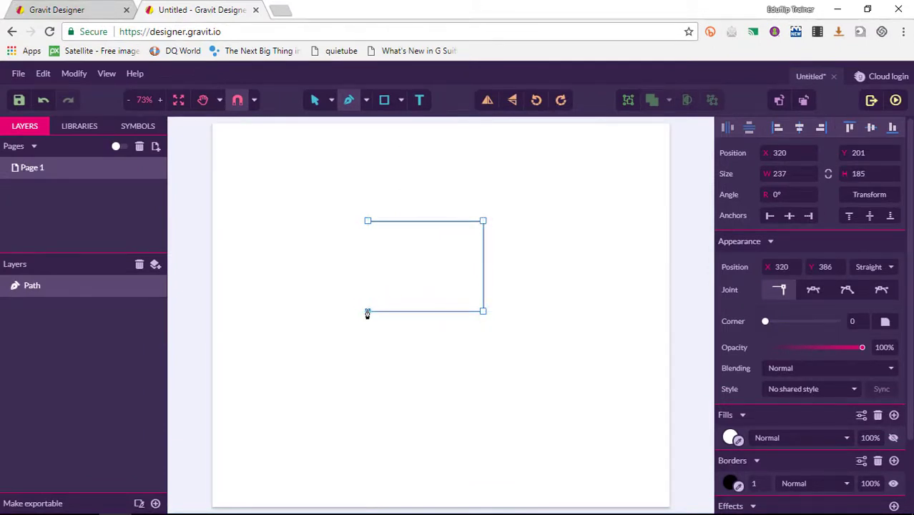
pyautogui.click(368, 223)
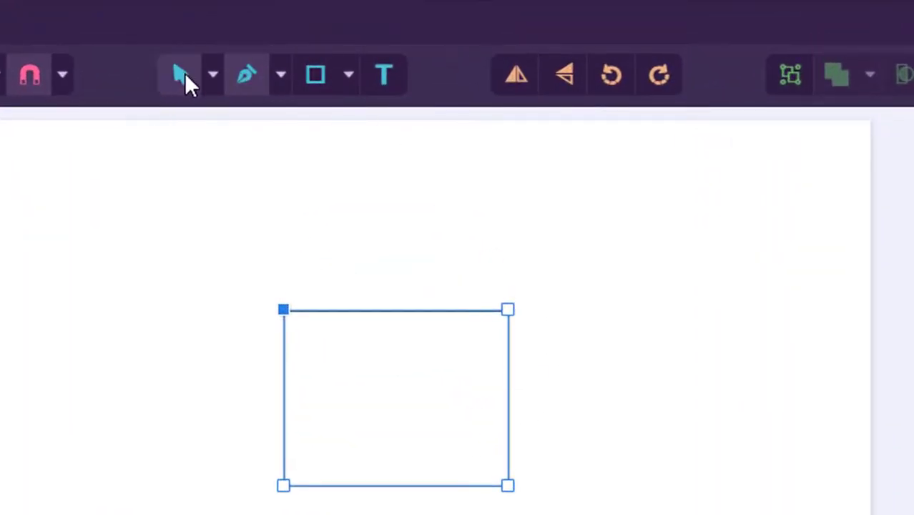
# - Move the rectangle toward the upper middle of the page
pyautogui.click(179, 79)
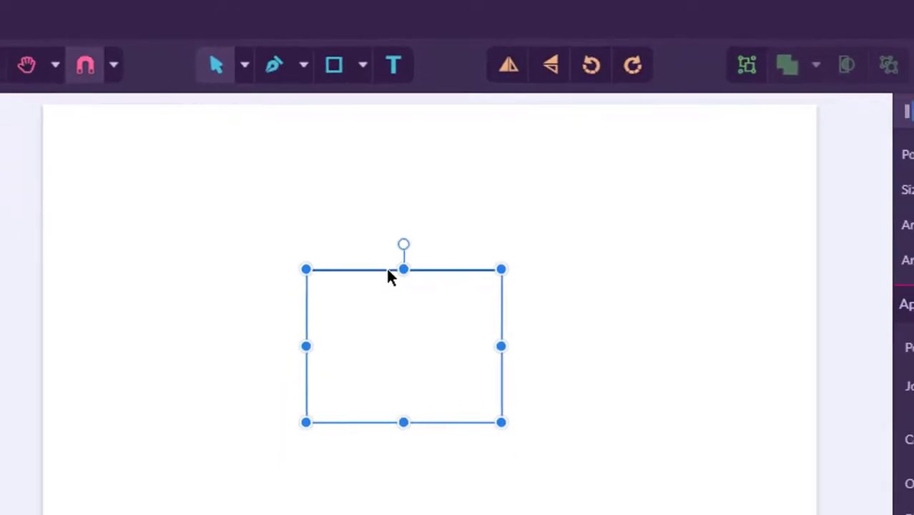
pyautogui.moveTo(387, 275); pyautogui.dragTo(271, 327)
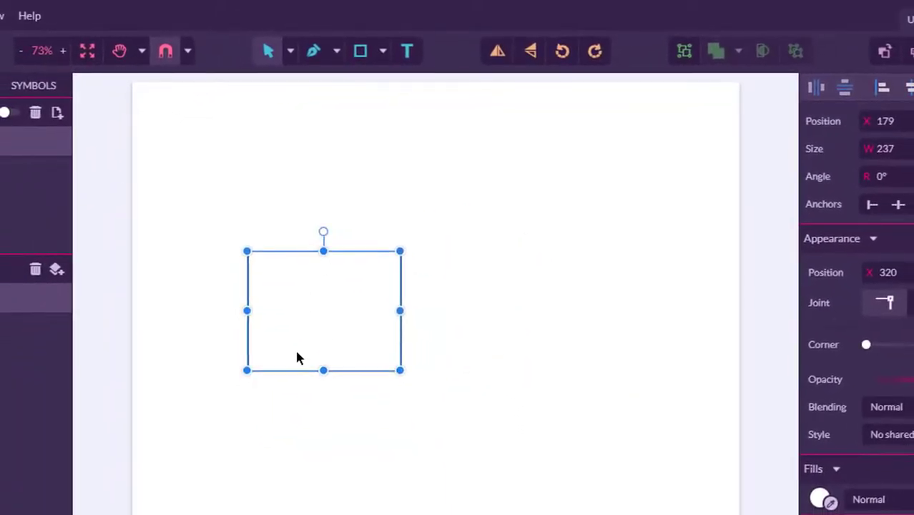
pyautogui.moveTo(299, 358); pyautogui.dragTo(412, 276)
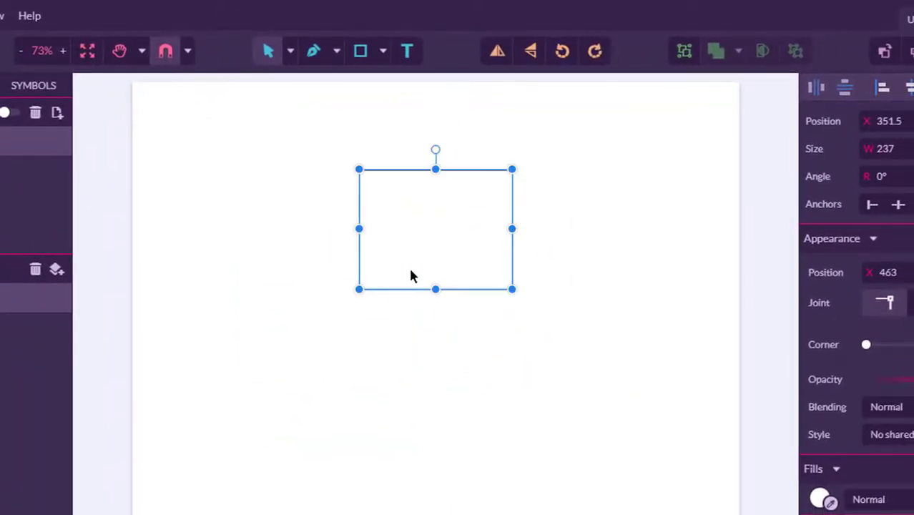
# - Set all four corner nodes' Joint to Mirror, turning the rectangle into a circle
pyautogui.doubleClick(459, 238)
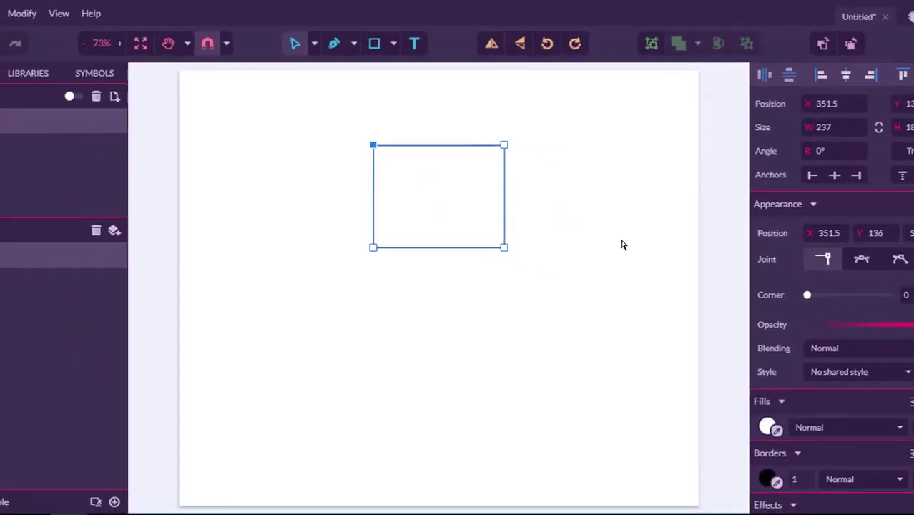
pyautogui.click(504, 144)
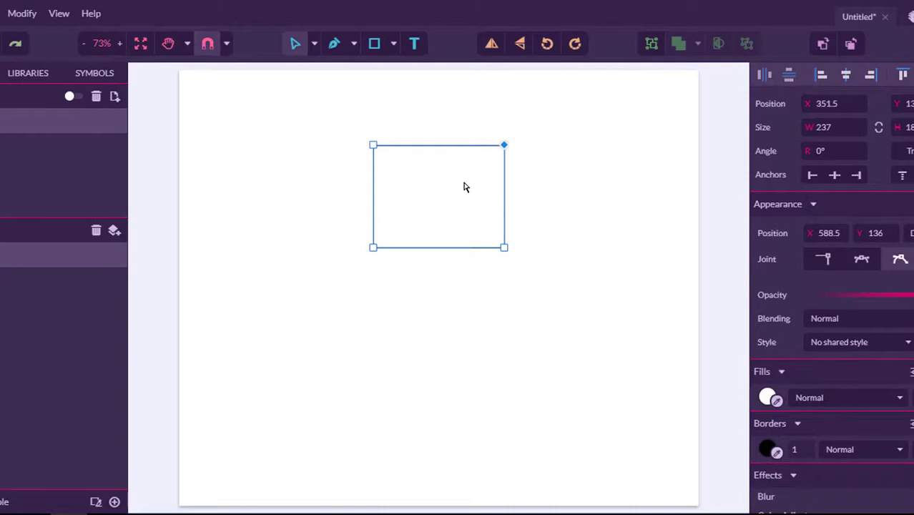
pyautogui.hotkey('ctrl', 'z')
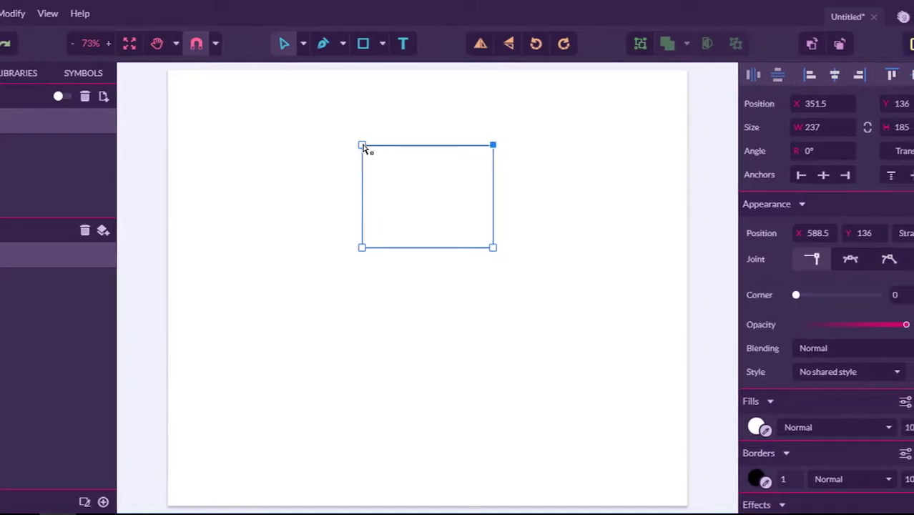
pyautogui.click(373, 145)
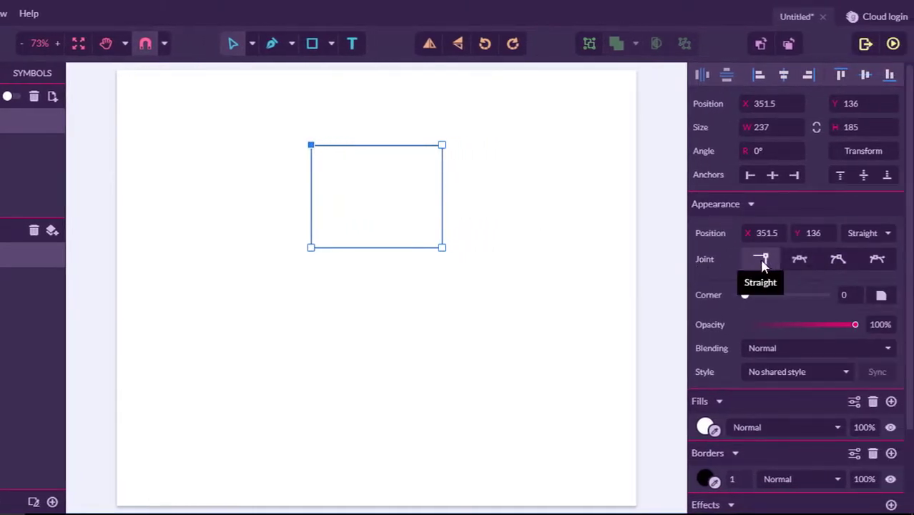
pyautogui.click(799, 259)
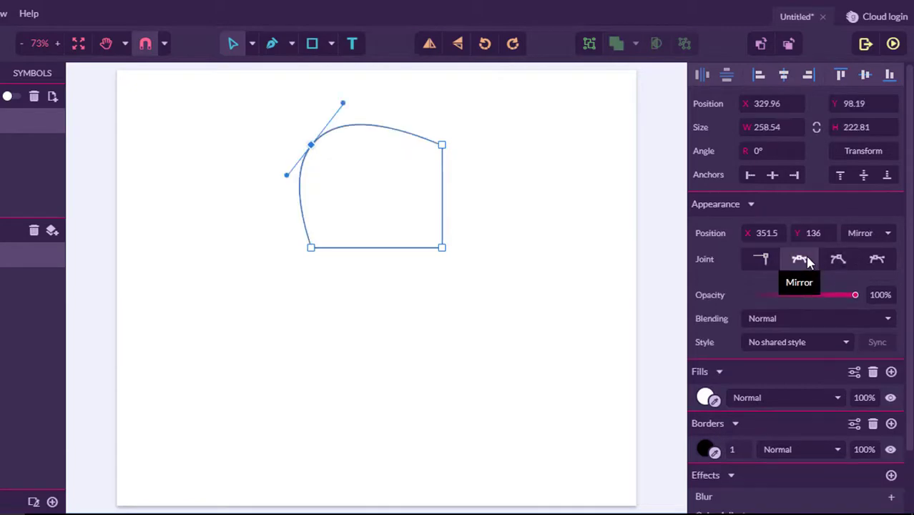
pyautogui.click(442, 248)
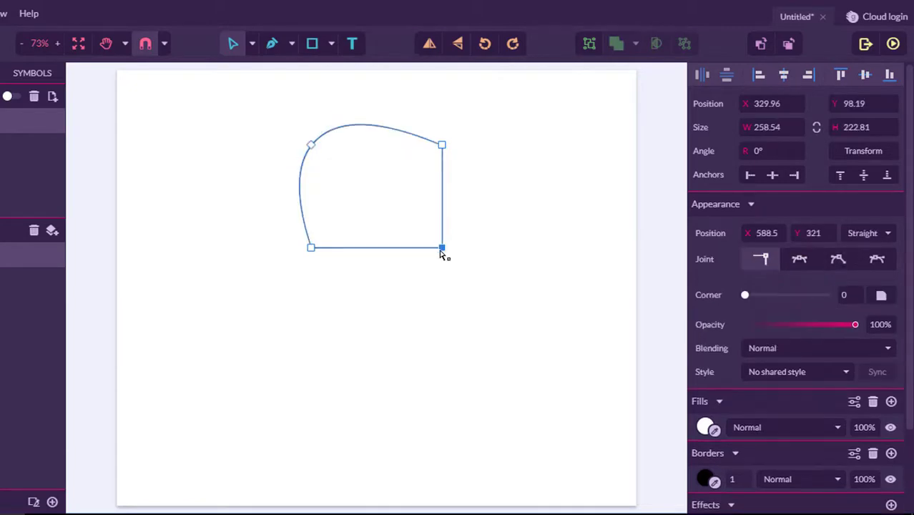
pyautogui.click(798, 263)
pyautogui.click(442, 146)
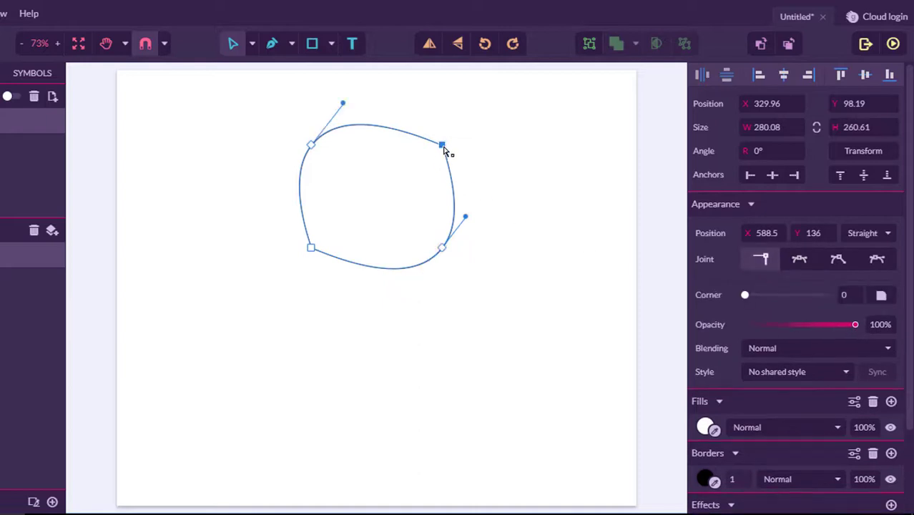
pyautogui.click(799, 261)
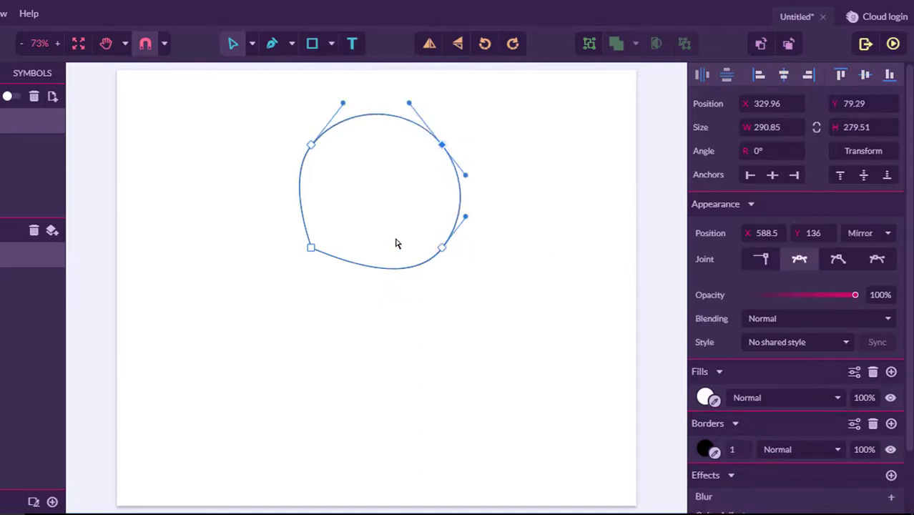
pyautogui.click(312, 251)
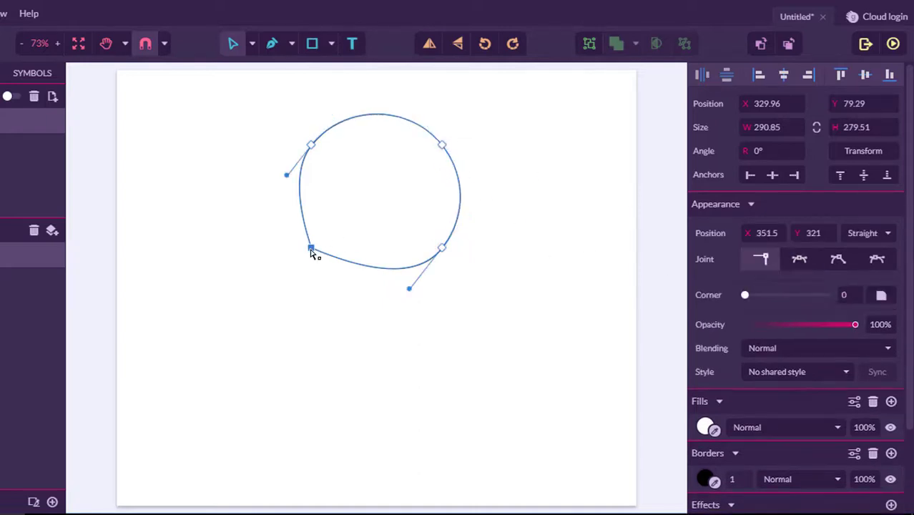
pyautogui.click(807, 266)
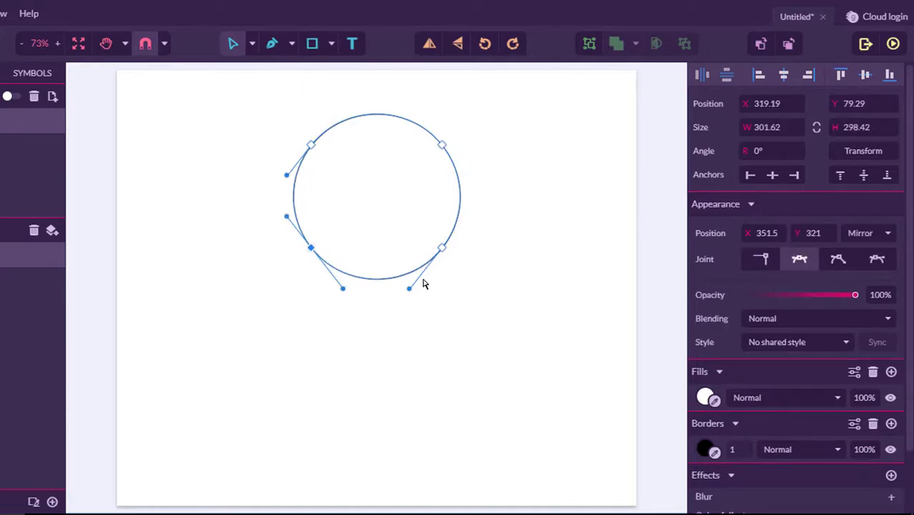
pyautogui.press('Escape')
# - Drag the circle's upper-left node inward into a bean shape, positioned at X 358, Y 120
pyautogui.click(252, 43)
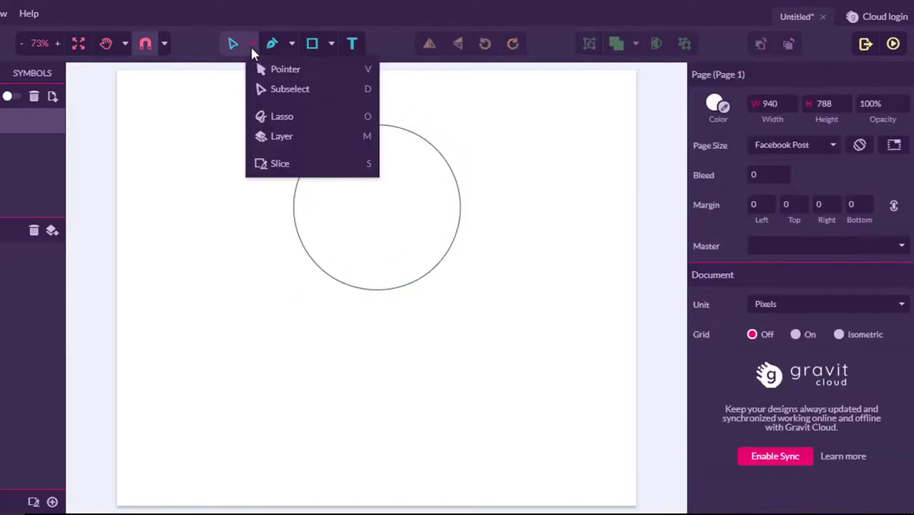
pyautogui.click(279, 69)
pyautogui.moveTo(390, 177); pyautogui.dragTo(411, 253)
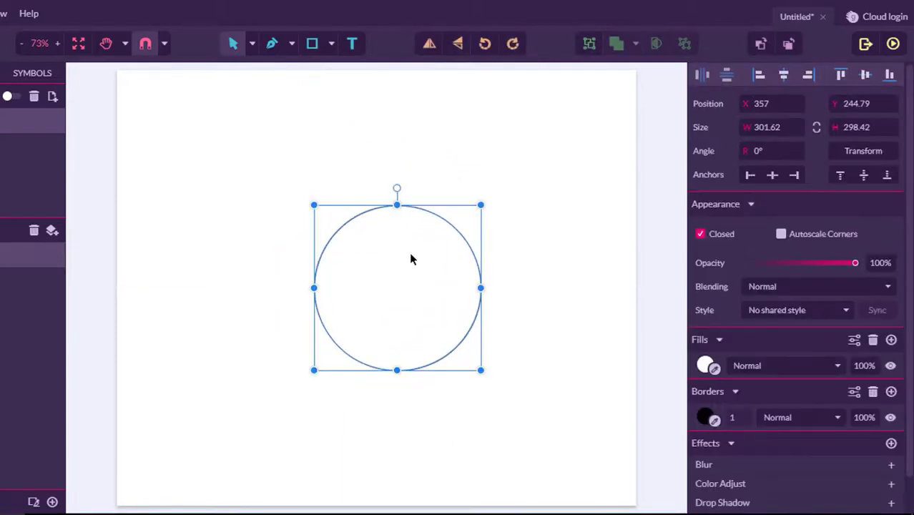
pyautogui.click(335, 172)
pyautogui.doubleClick(392, 269)
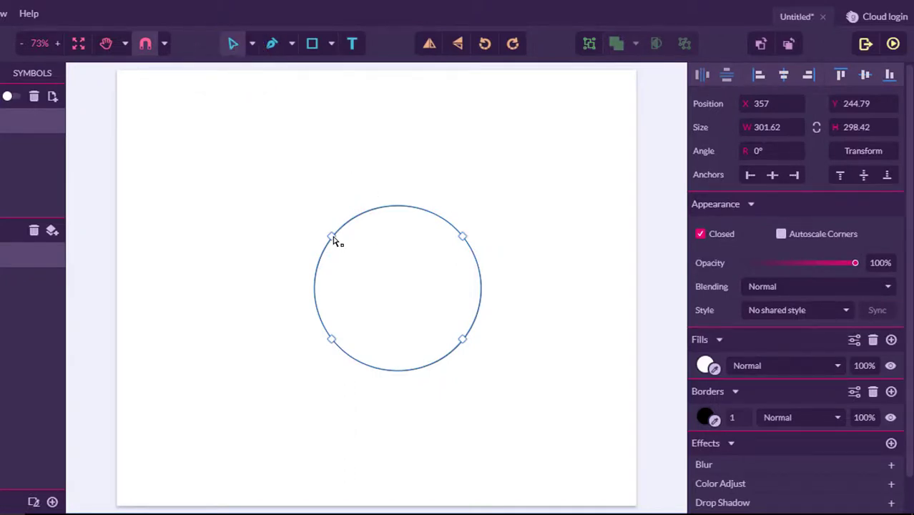
pyautogui.moveTo(333, 238); pyautogui.dragTo(401, 278)
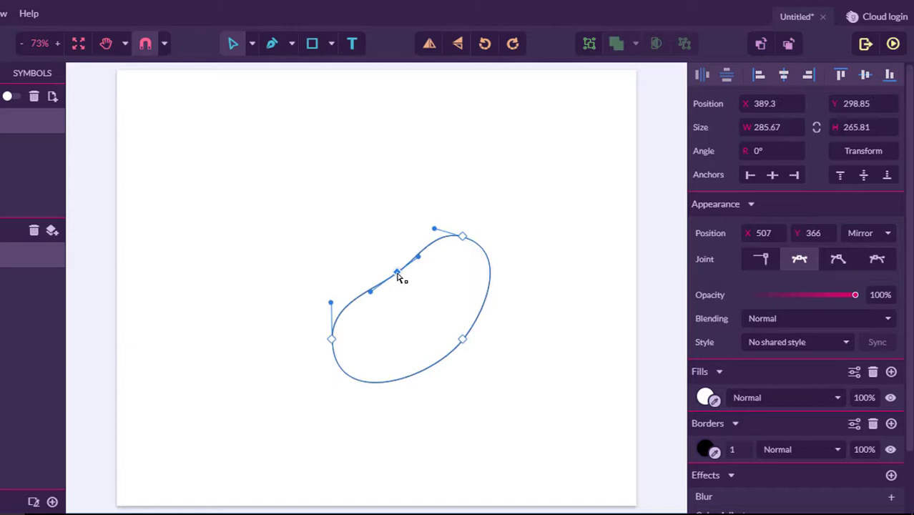
pyautogui.click(331, 216)
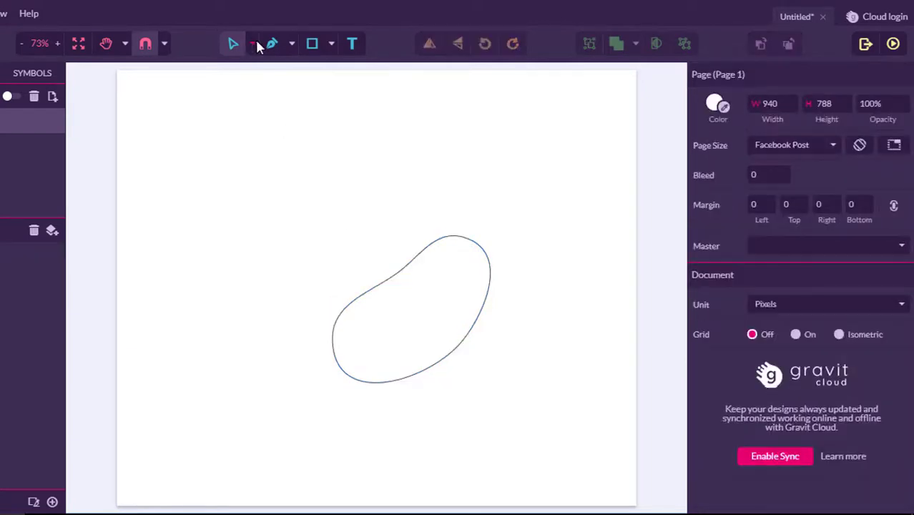
pyautogui.click(253, 45)
pyautogui.click(274, 70)
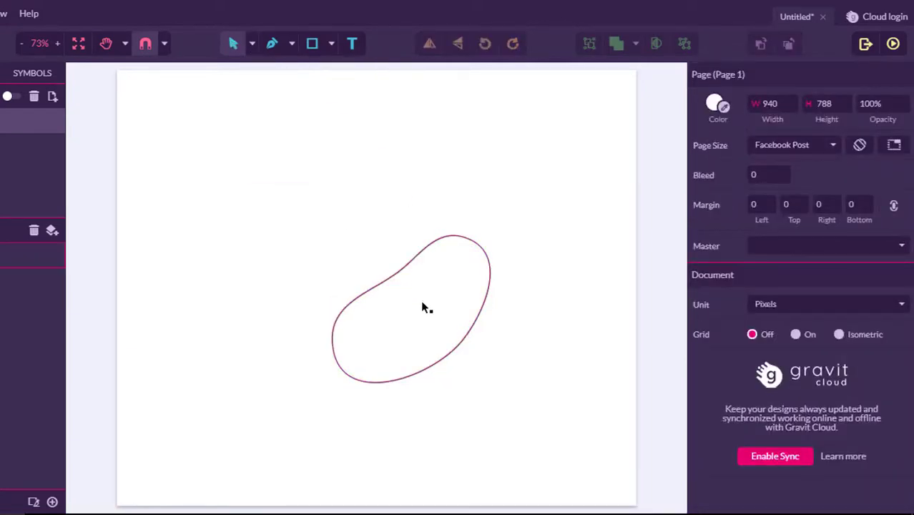
pyautogui.keyDown('alt'); pyautogui.moveTo(429, 312); pyautogui.dragTo(411, 218); pyautogui.keyUp('alt')
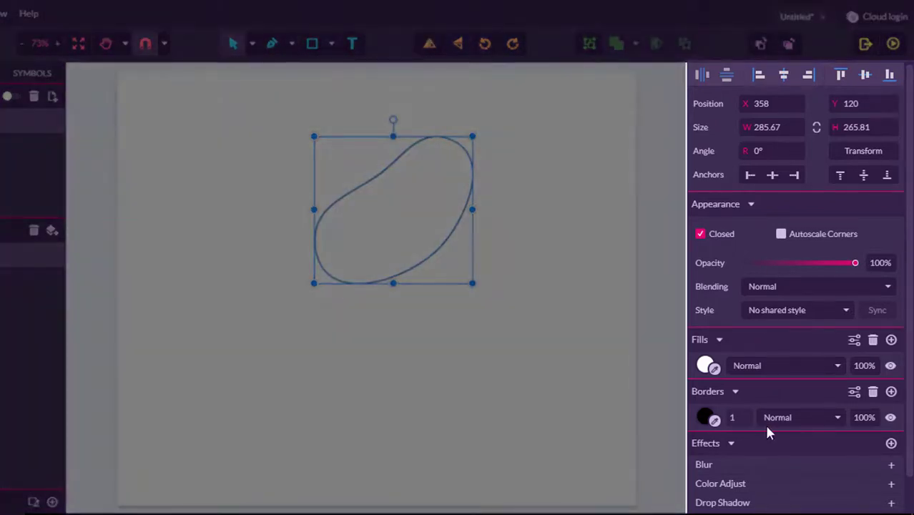
# - Fill the bean with medium green #2E8247
pyautogui.scroll(-1, 765, 428)
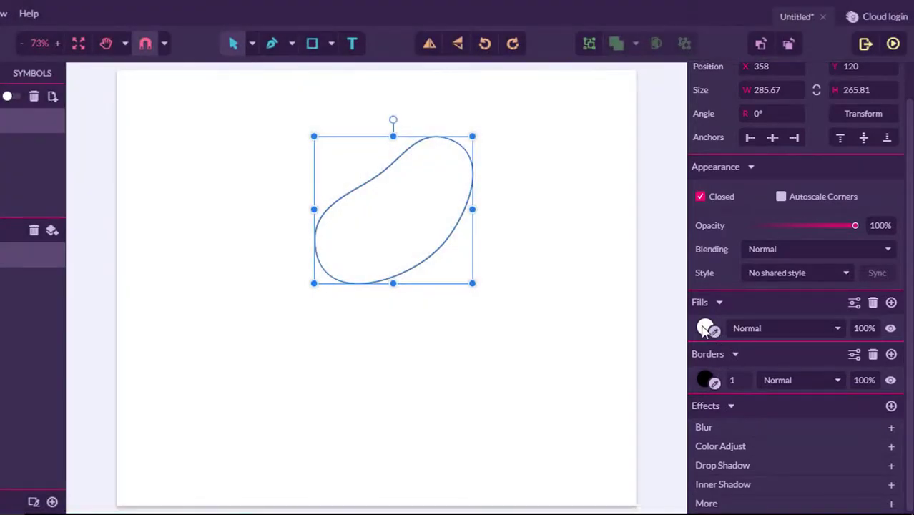
pyautogui.click(706, 328)
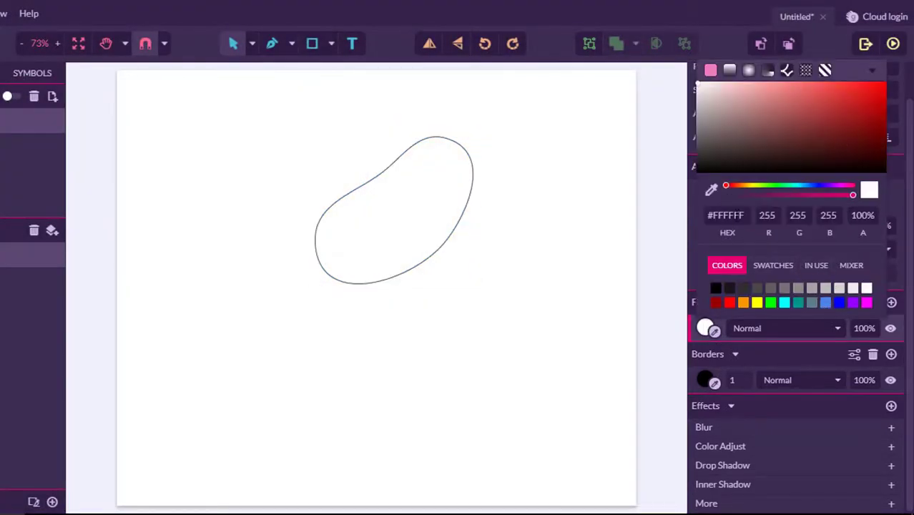
pyautogui.click(775, 186)
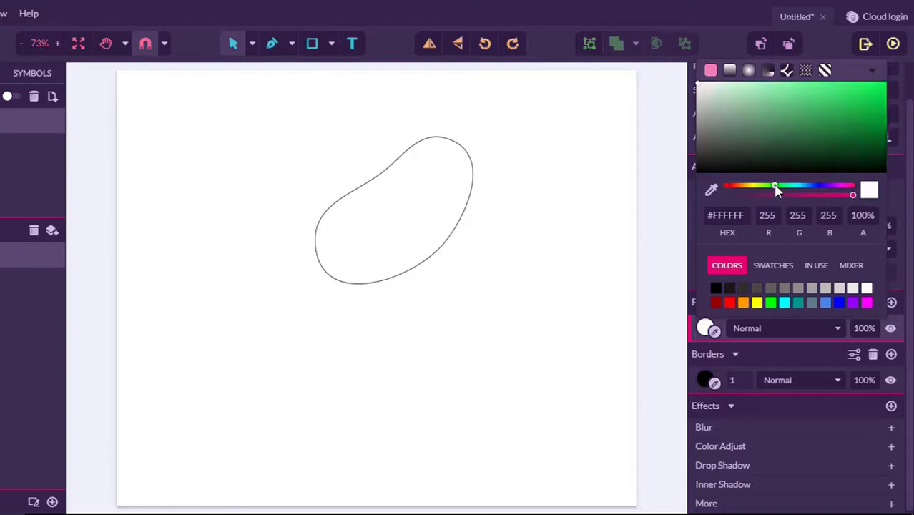
pyautogui.click(819, 129)
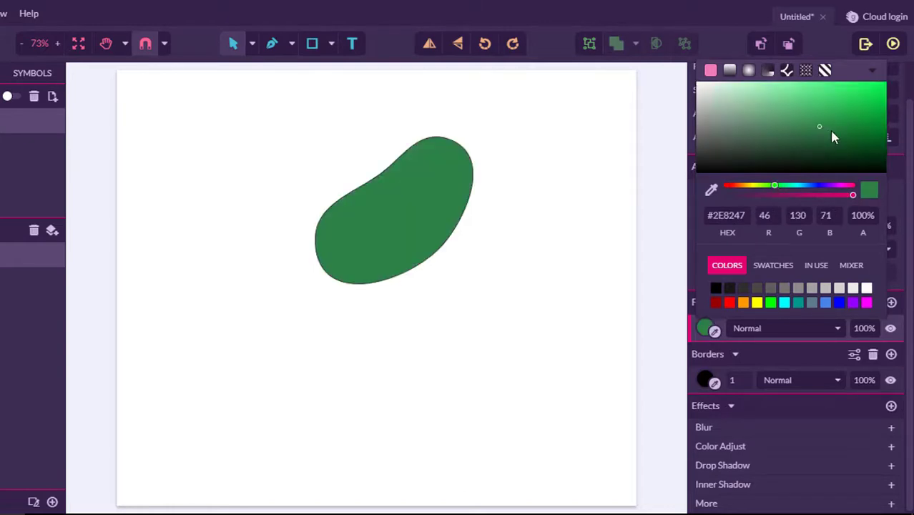
pyautogui.click(704, 329)
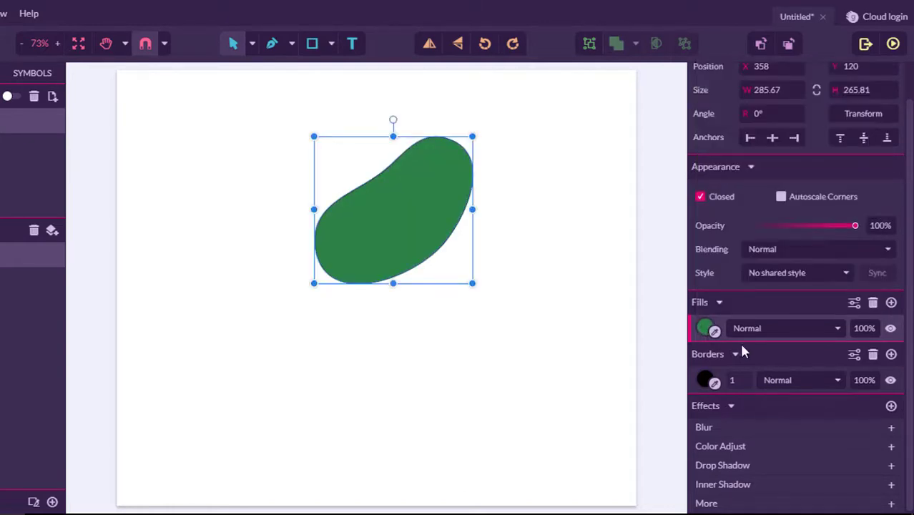
# - Set the border width to 5 and nudge the bean to X 340, Y 165
pyautogui.click(741, 381)
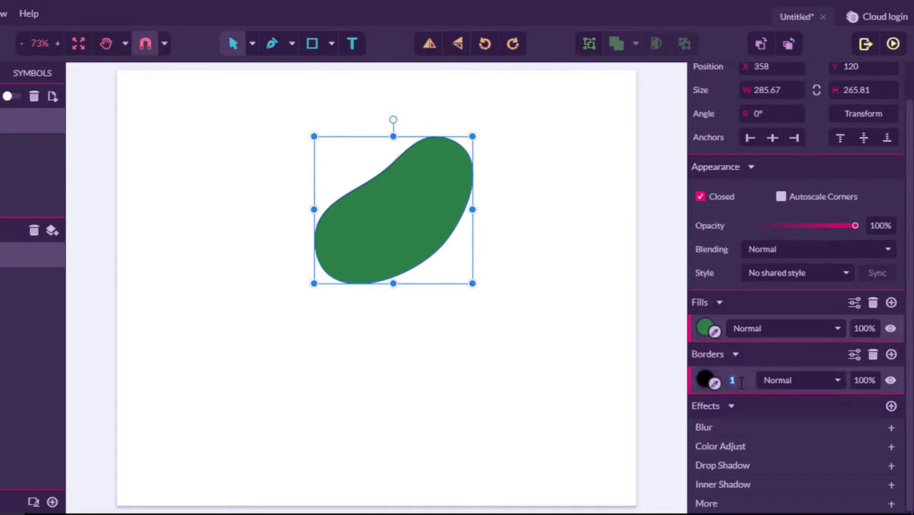
pyautogui.write('5')
pyautogui.click(792, 379)
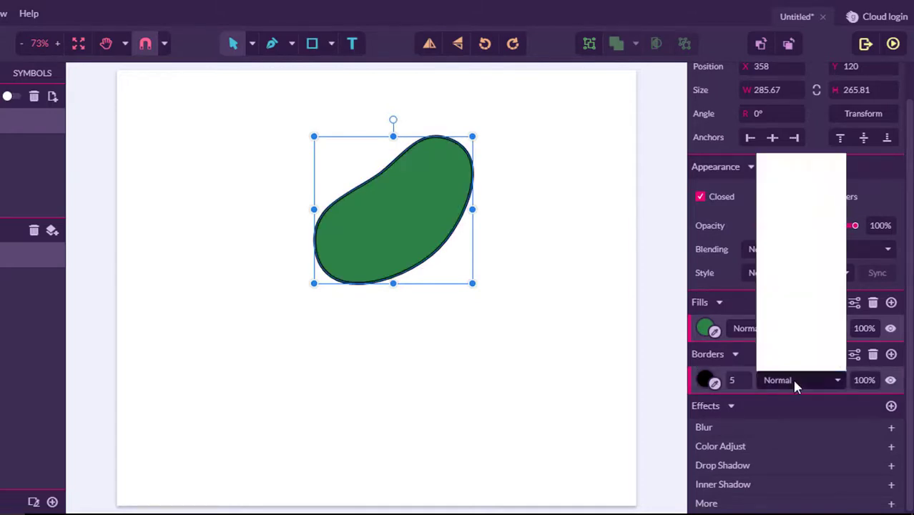
pyautogui.click(705, 380)
pyautogui.click(406, 213)
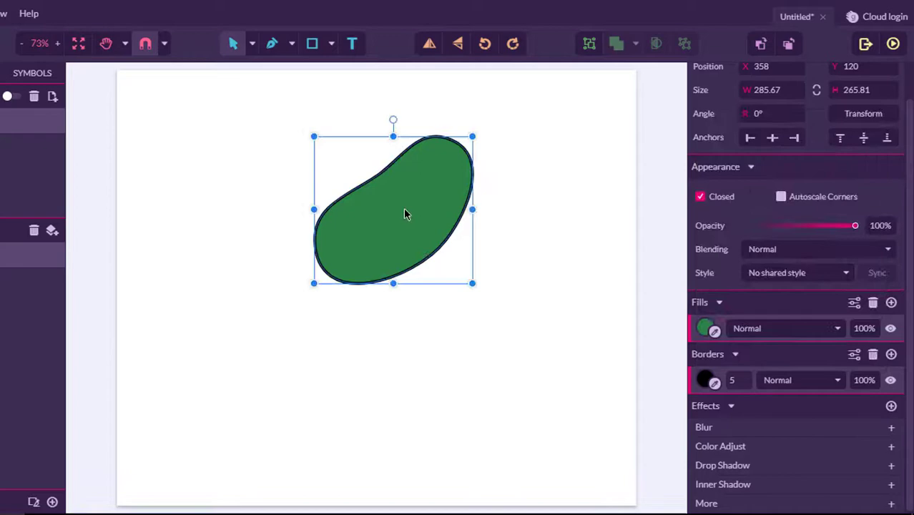
pyautogui.moveTo(406, 213); pyautogui.dragTo(402, 232)
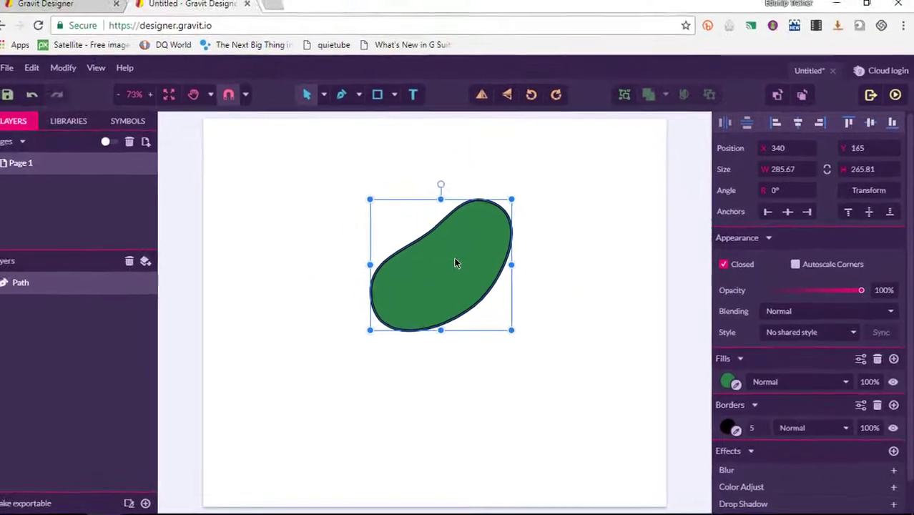